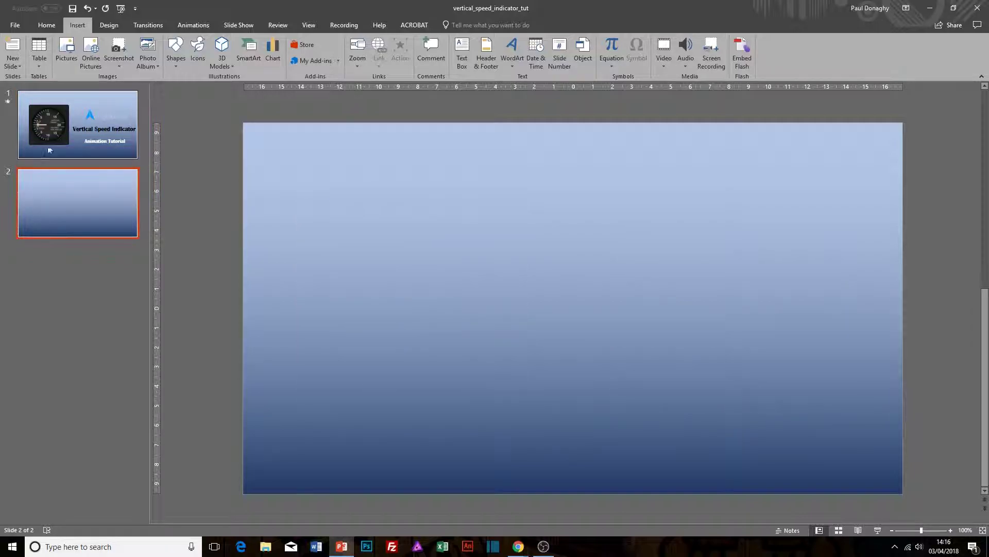
Insert the vertical_speed picture from the VSI folder onto the blank slide 2
{"action": "left_click", "coordinate": [66, 51]}
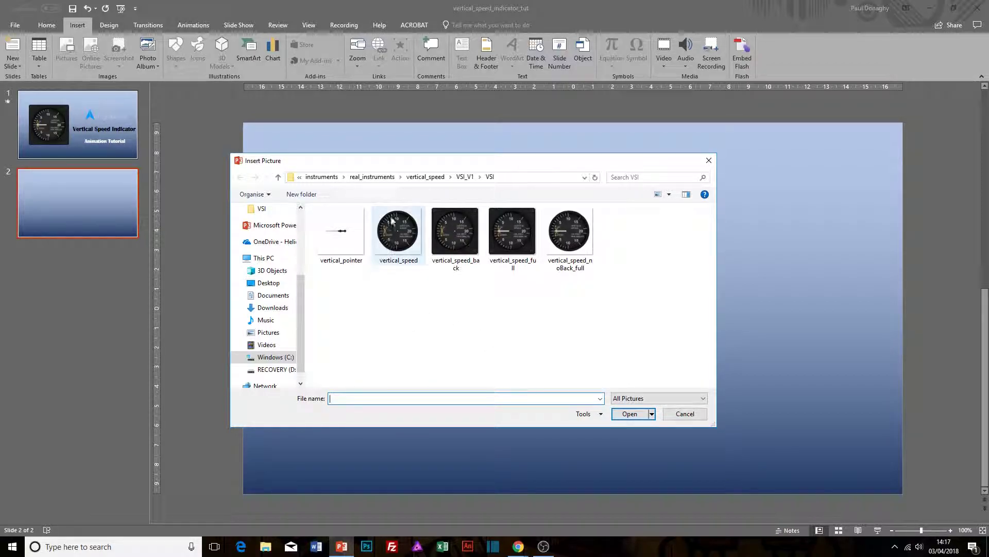
{"action": "left_click", "coordinate": [404, 246]}
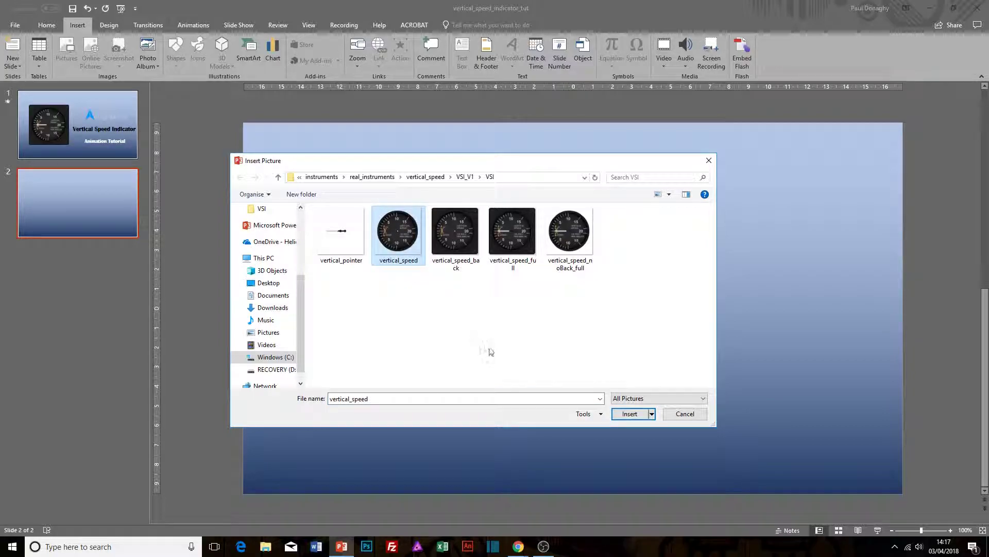
{"action": "left_click", "coordinate": [630, 414]}
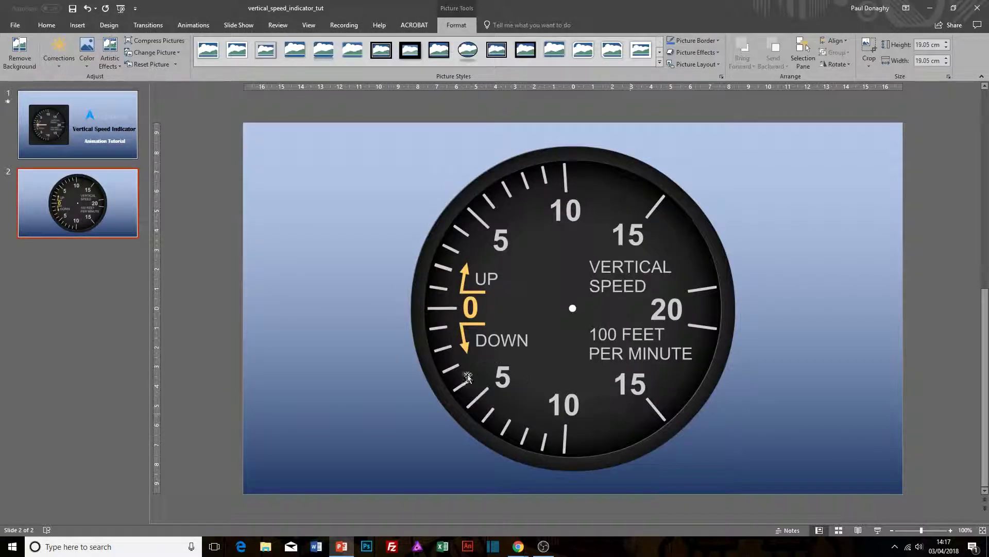
Insert the vertical_pointer picture on top of the dial on slide 2
{"action": "left_click", "coordinate": [77, 25]}
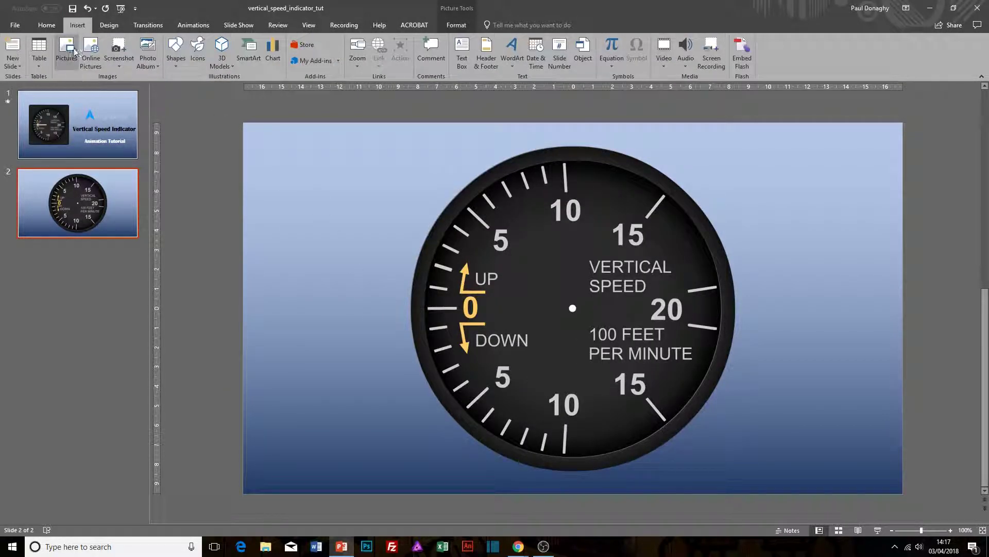
{"action": "left_click", "coordinate": [72, 47]}
{"action": "left_click", "coordinate": [341, 235]}
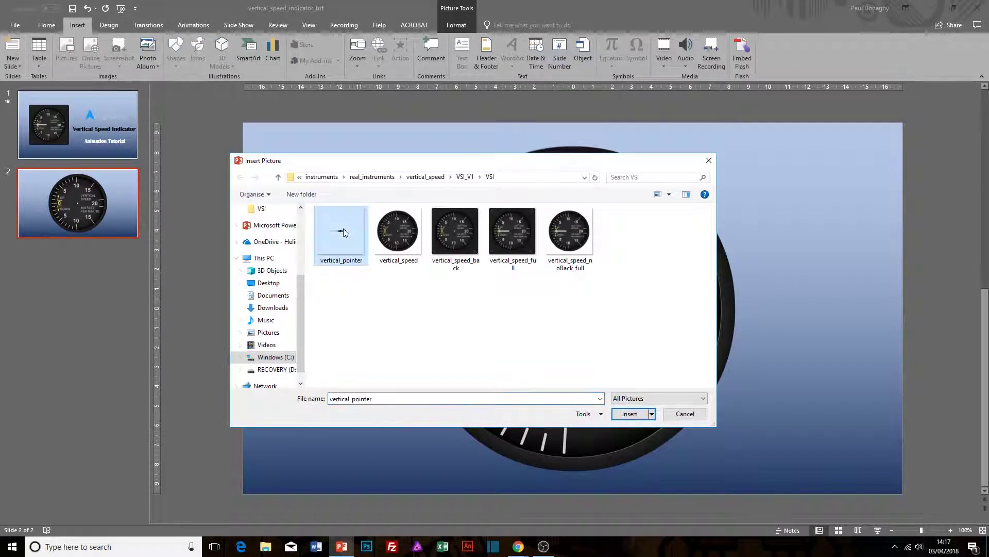
{"action": "left_click", "coordinate": [630, 414]}
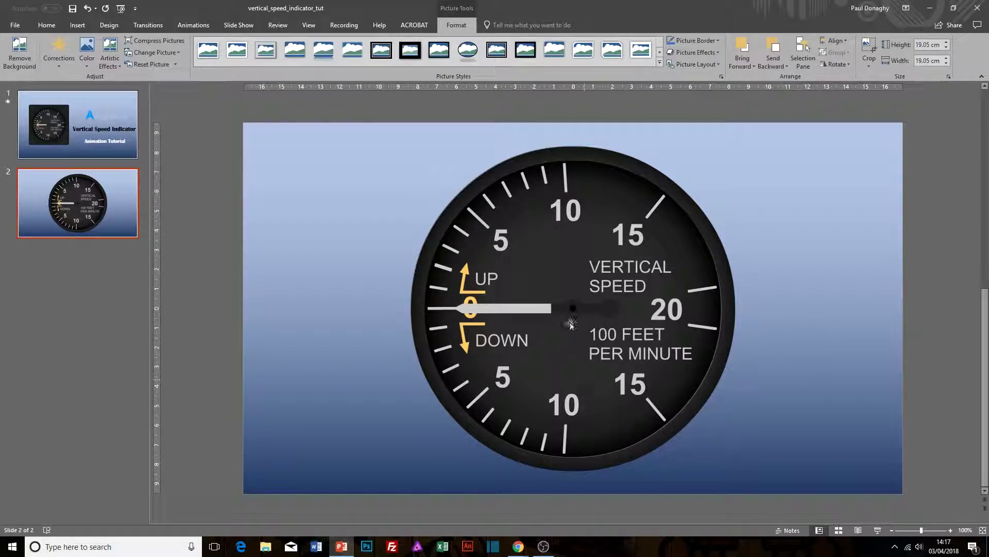
Try rotating the pointer picture around the centre of the dial
{"action": "mouse_move", "coordinate": [572, 308]}
{"action": "left_mouse_down"}
{"action": "mouse_move", "coordinate": [579, 361]}
{"action": "mouse_move", "coordinate": [576, 289]}
{"action": "left_mouse_up"}
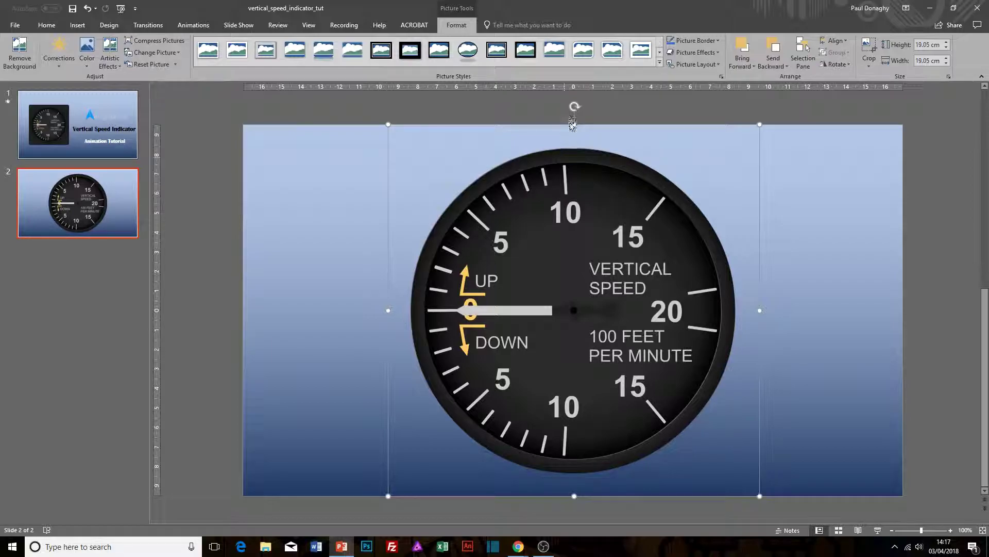
{"action": "left_click_drag", "start_coordinate": [575, 105], "coordinate": [581, 145]}
Duplicate slide 2 three times to make slides 3, 4 and 5
{"action": "left_click", "coordinate": [119, 229]}
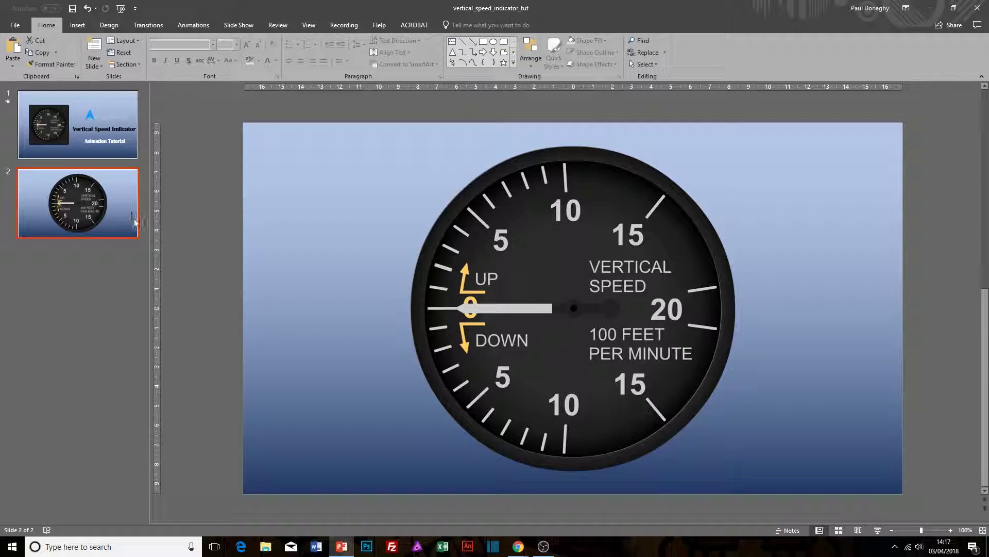
{"action": "key", "text": "ctrl+d"}
{"action": "key", "text": "ctrl+d"}
{"action": "key", "text": "ctrl+d"}
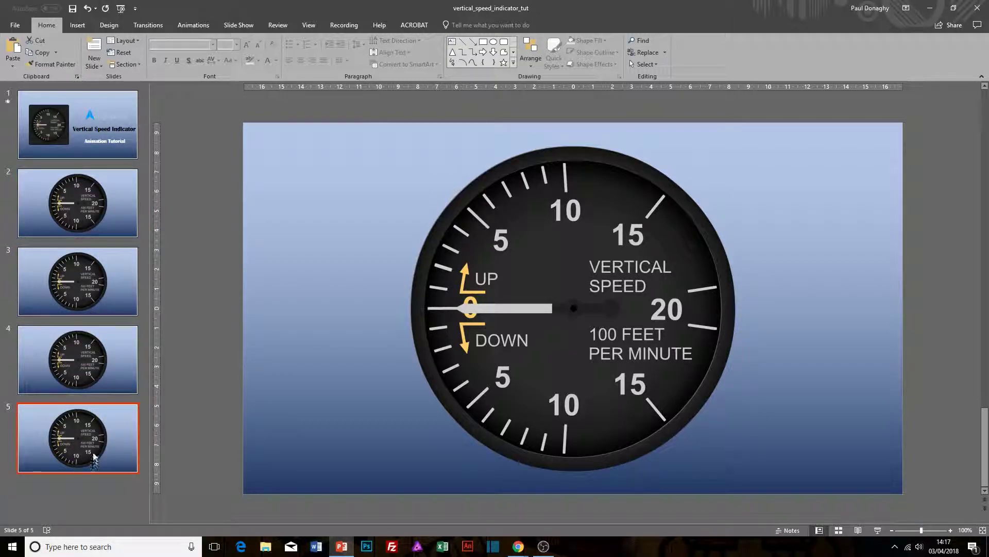
On slide 3, rotate the pointer picture a quarter turn clockwise so it points up at the upper 10 mark
{"action": "left_click", "coordinate": [91, 276]}
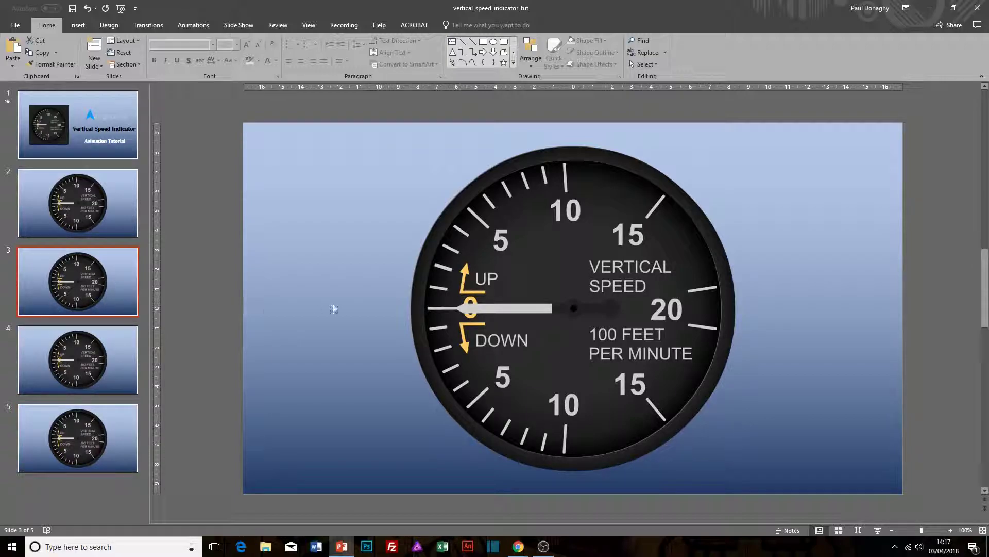
{"action": "left_click", "coordinate": [508, 308]}
{"action": "left_click_drag", "start_coordinate": [573, 106], "coordinate": [799, 300]}
On slide 5, rotate the pointer picture counterclockwise so it points at the 5 mark on the DOWN side
{"action": "left_click", "coordinate": [110, 361]}
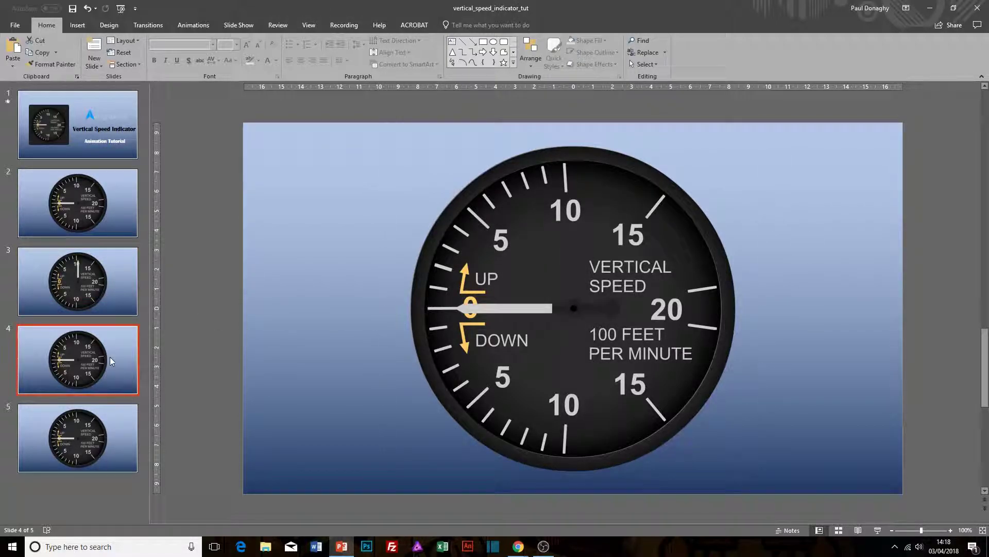
{"action": "left_click", "coordinate": [105, 438]}
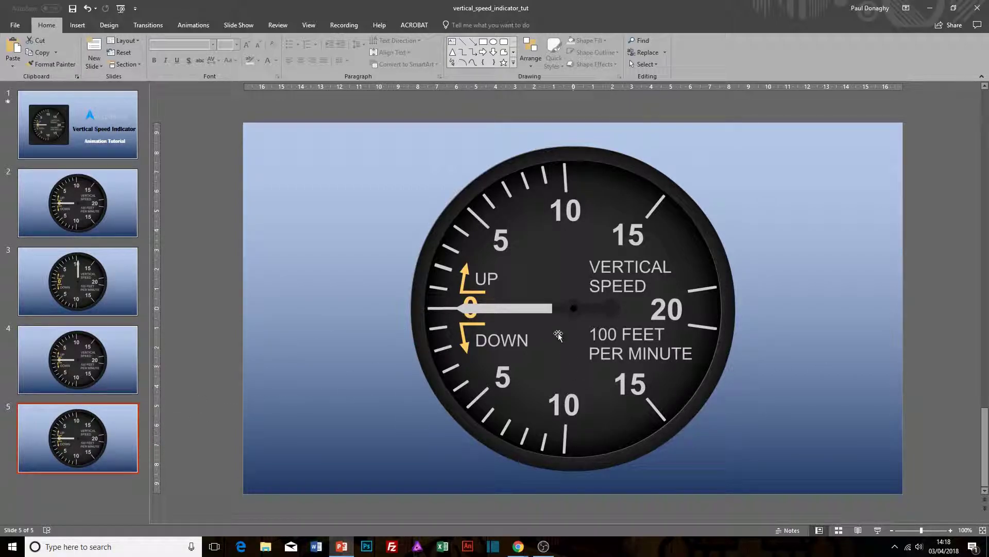
{"action": "left_click", "coordinate": [563, 311]}
{"action": "left_click_drag", "start_coordinate": [574, 106], "coordinate": [515, 247]}
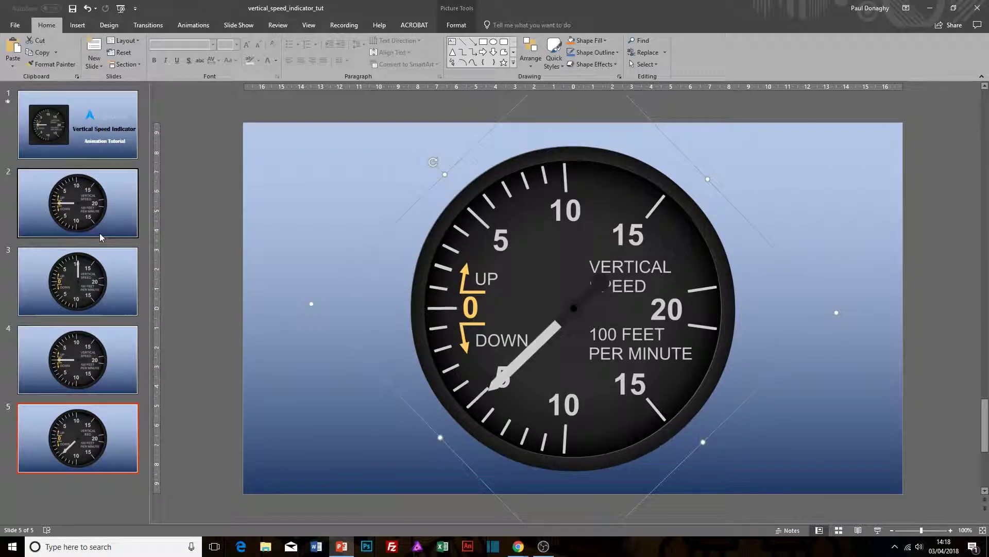
Apply the Morph transition to slides 3, 4 and 5
{"action": "left_click", "coordinate": [77, 204]}
{"action": "left_click", "coordinate": [148, 25]}
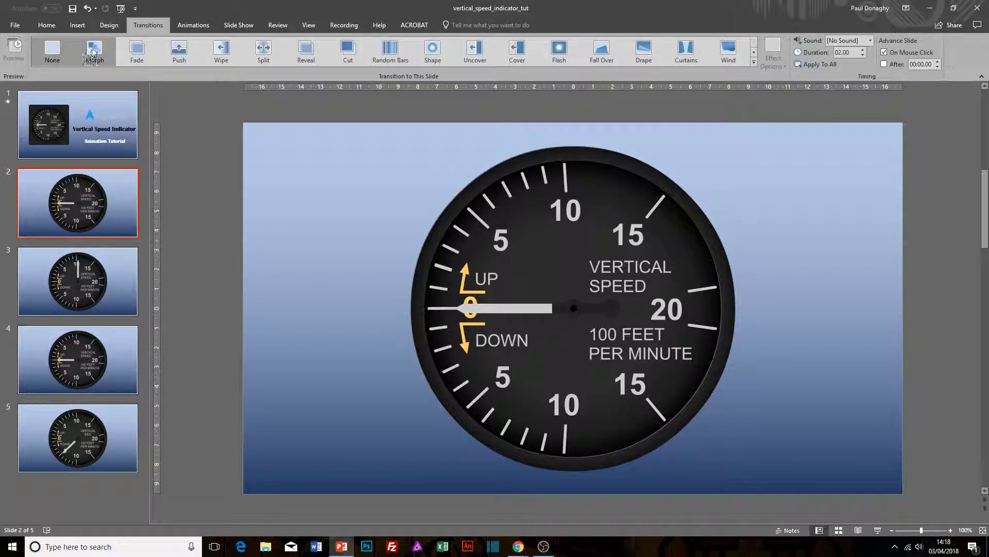
{"action": "left_click", "coordinate": [69, 250]}
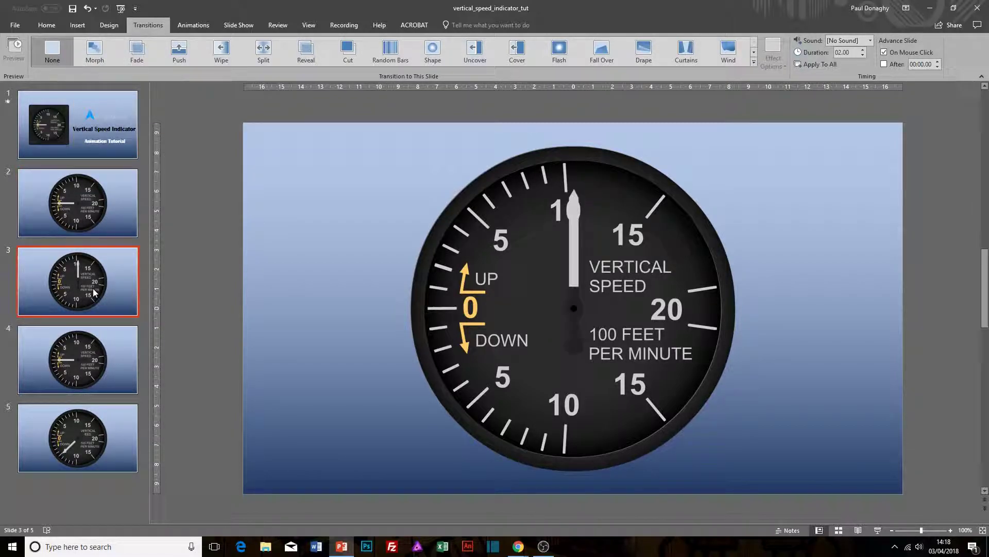
{"action": "left_click", "coordinate": [95, 49]}
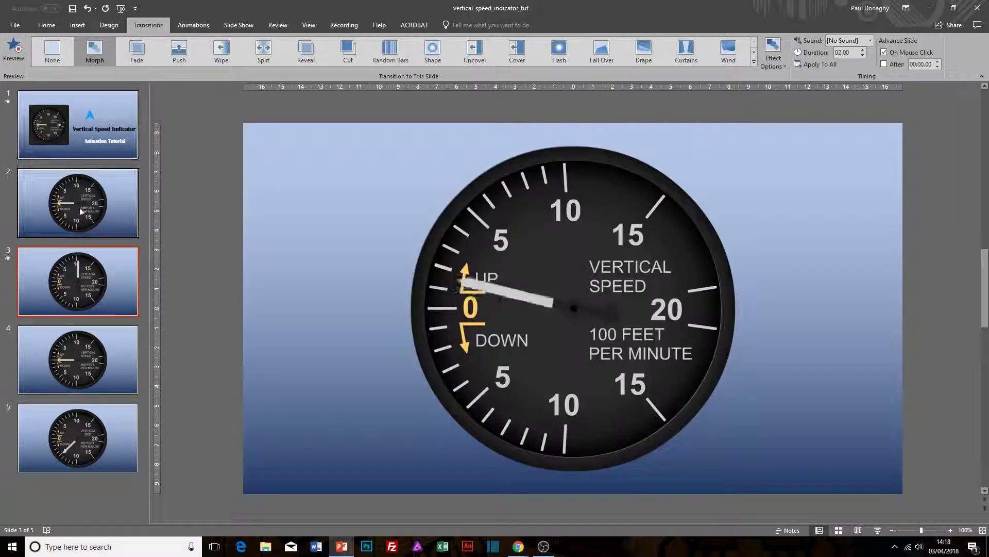
{"action": "left_click", "coordinate": [88, 343]}
{"action": "left_click", "coordinate": [95, 49]}
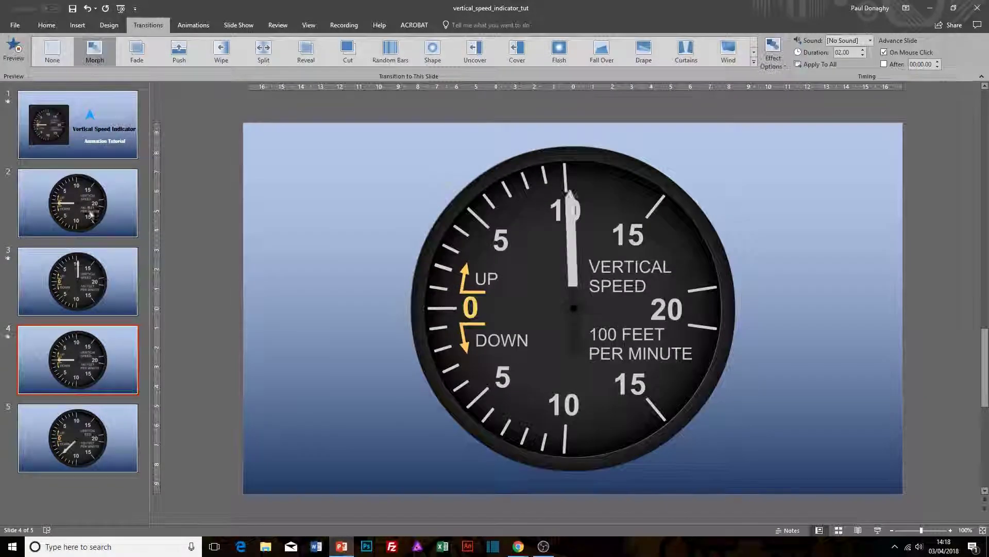
{"action": "left_click", "coordinate": [118, 467]}
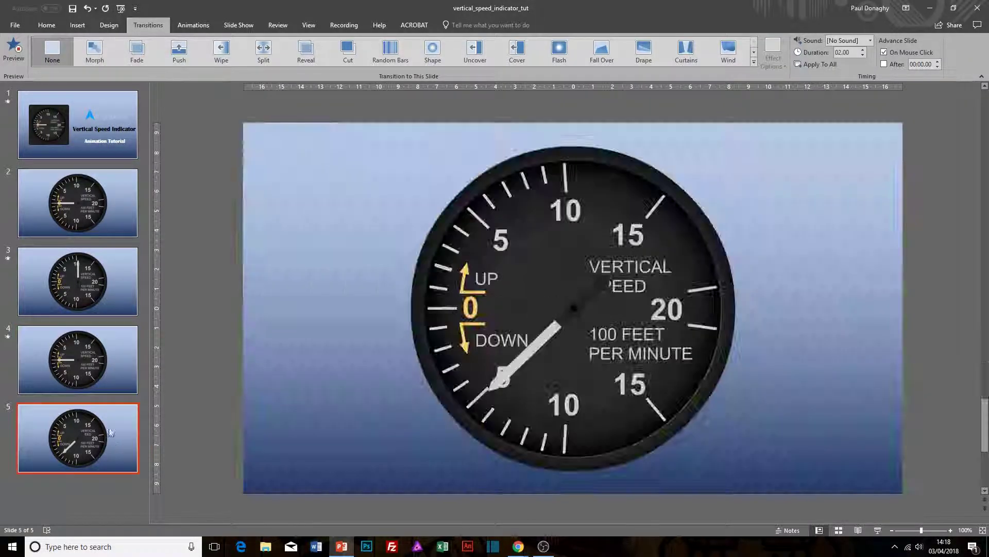
{"action": "left_click", "coordinate": [96, 57]}
Play the slide show from slide 2 through slide 5 to check the pointer's Morph movement, and exit it
{"action": "left_click", "coordinate": [93, 215]}
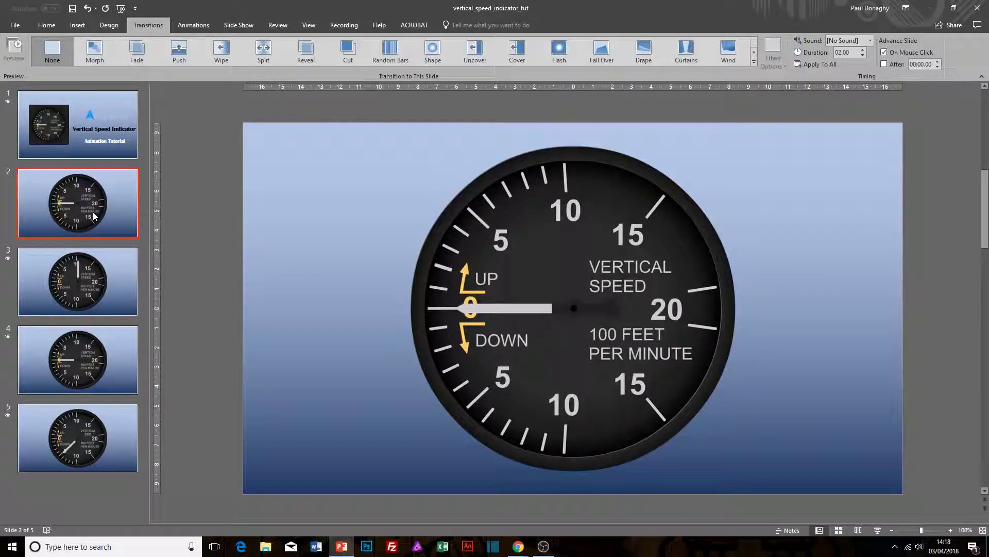
{"action": "key", "text": "shift+F5"}
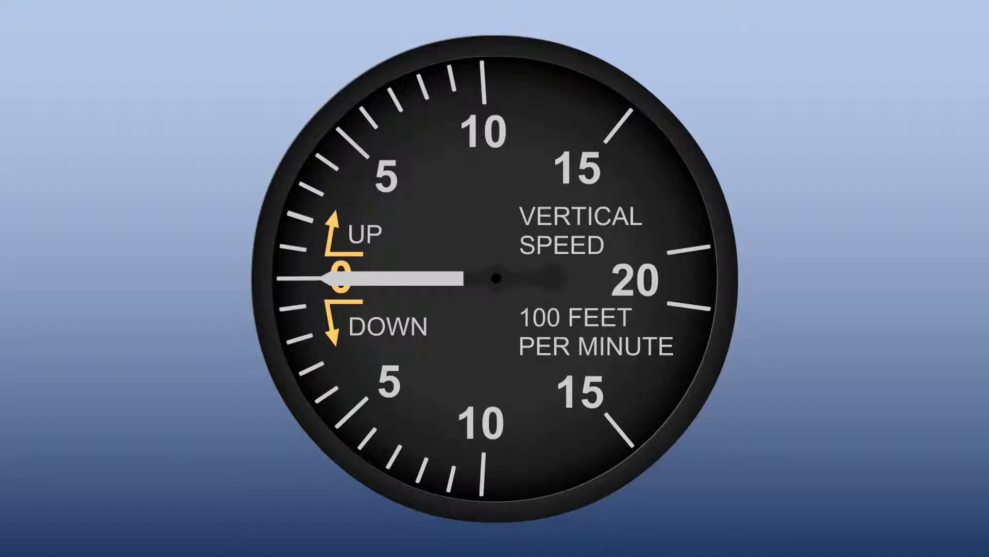
{"action": "left_click", "coordinate": [186, 211]}
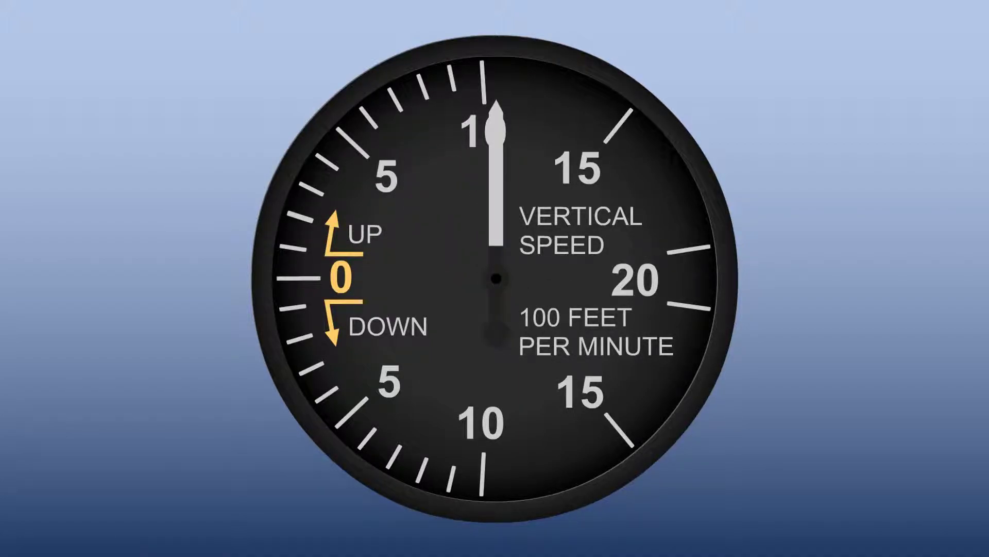
{"action": "key", "text": "Right"}
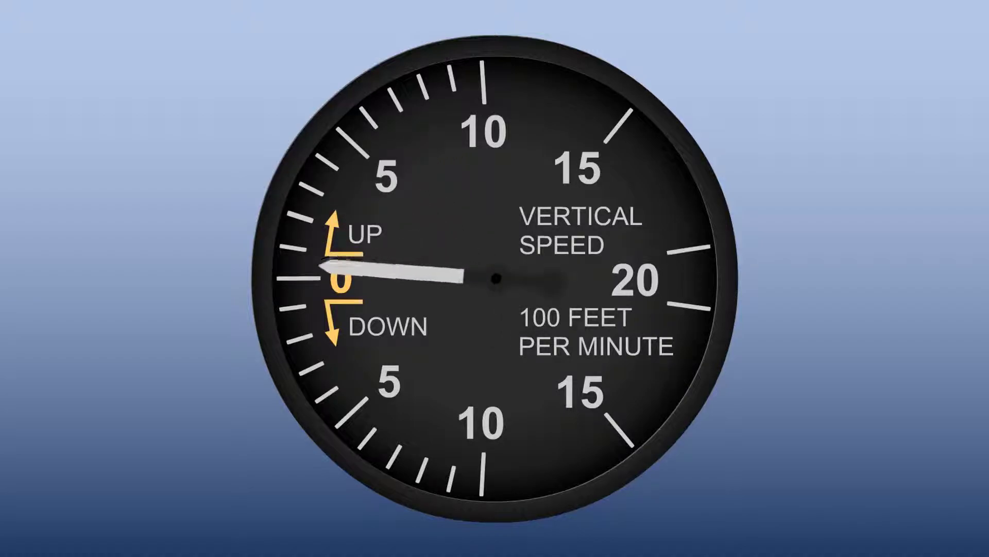
{"action": "key", "text": "Right"}
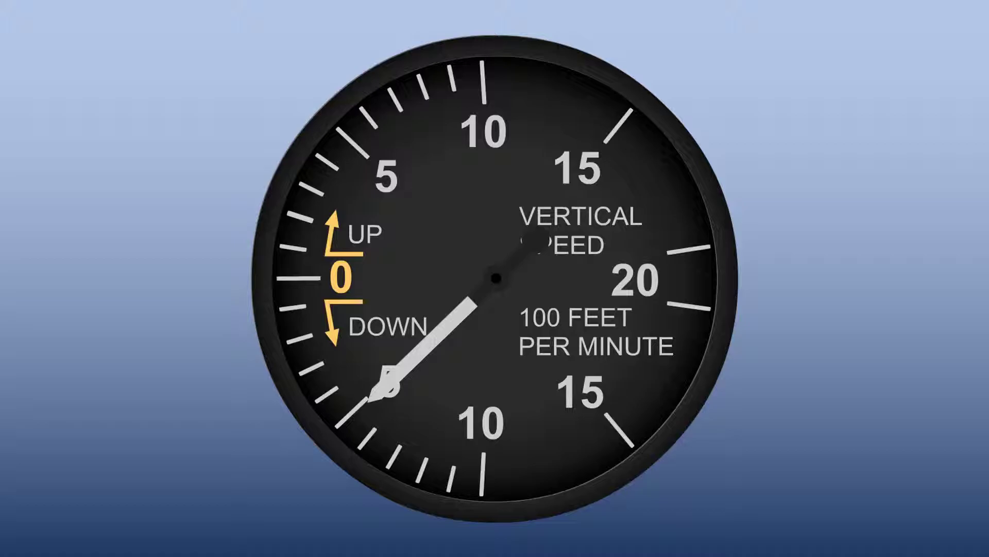
{"action": "key", "text": "Escape"}
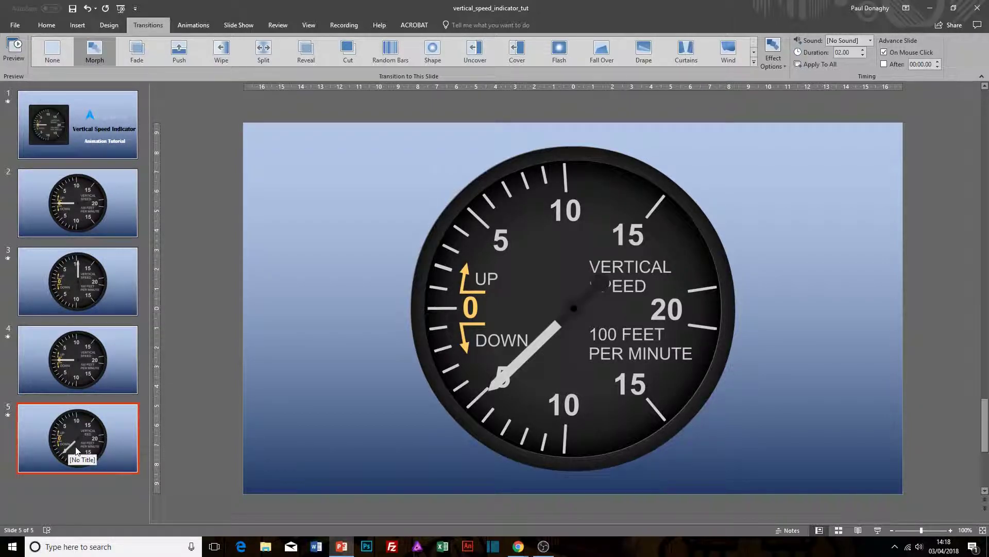
Duplicate slide 5 and rotate the pointer on the new slide 6 back to the 0 mark
{"action": "key", "text": "ctrl+d"}
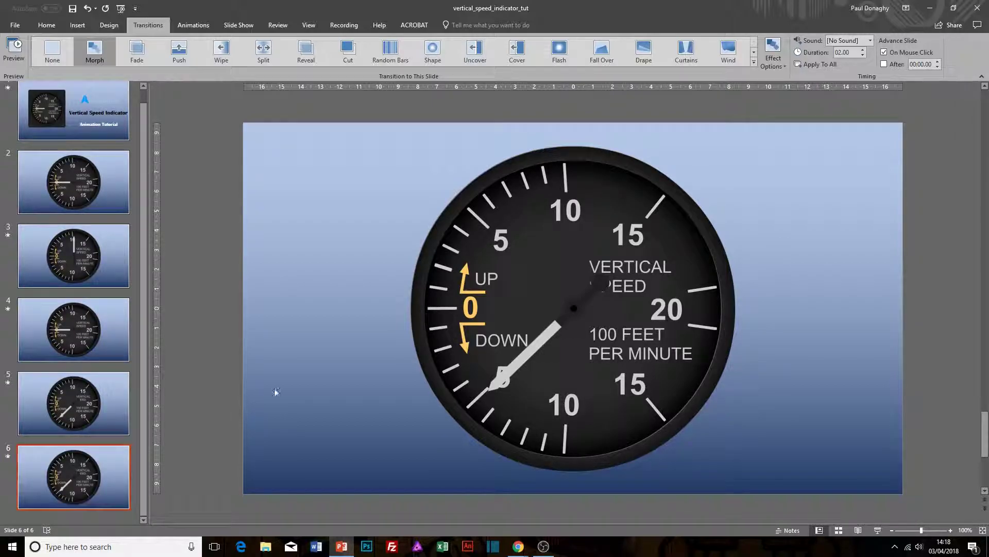
{"action": "left_click", "coordinate": [527, 334]}
{"action": "left_click_drag", "start_coordinate": [434, 166], "coordinate": [577, 177]}
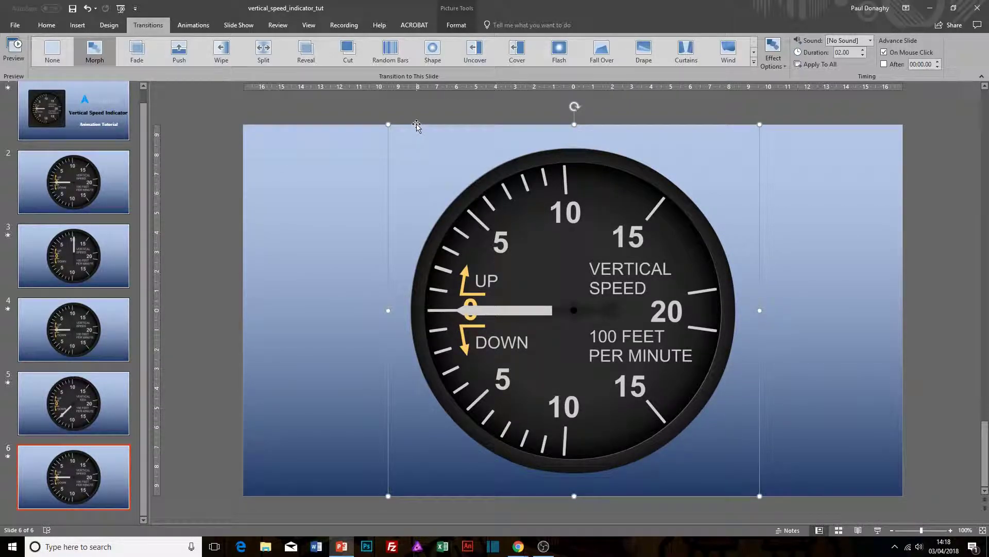
Show the Animation Pane and add a Spin emphasis animation to the pointer picture on slide 6
{"action": "left_click", "coordinate": [194, 27]}
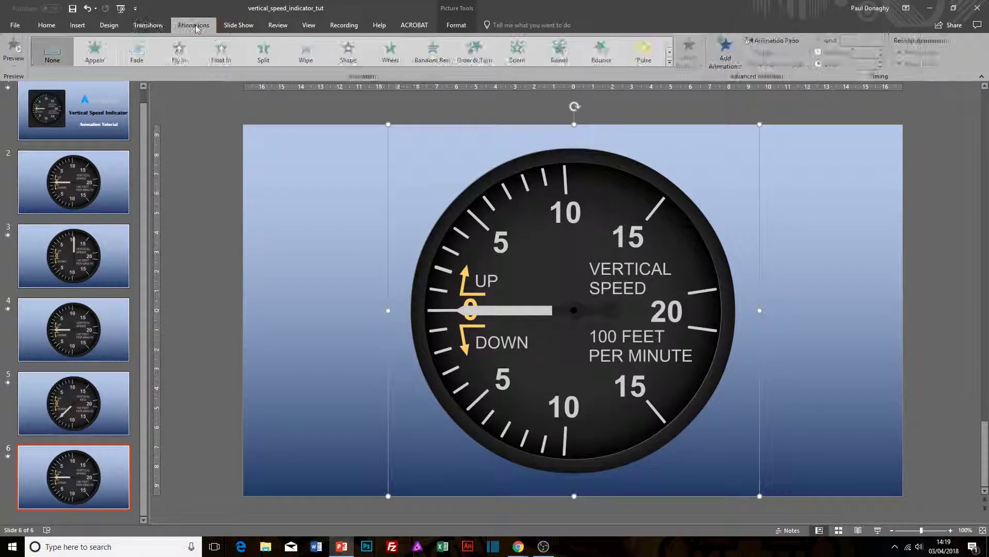
{"action": "left_click", "coordinate": [776, 40]}
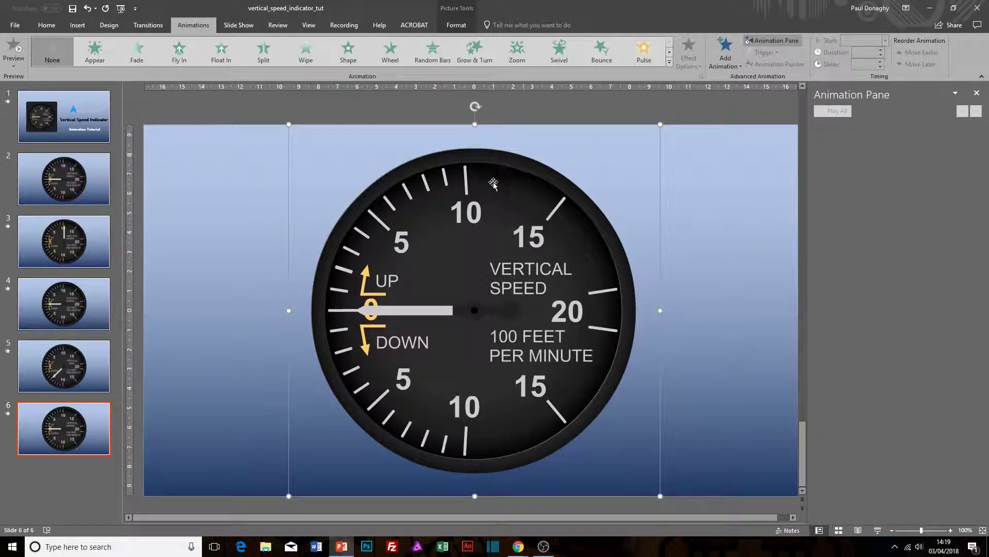
{"action": "left_click", "coordinate": [722, 61]}
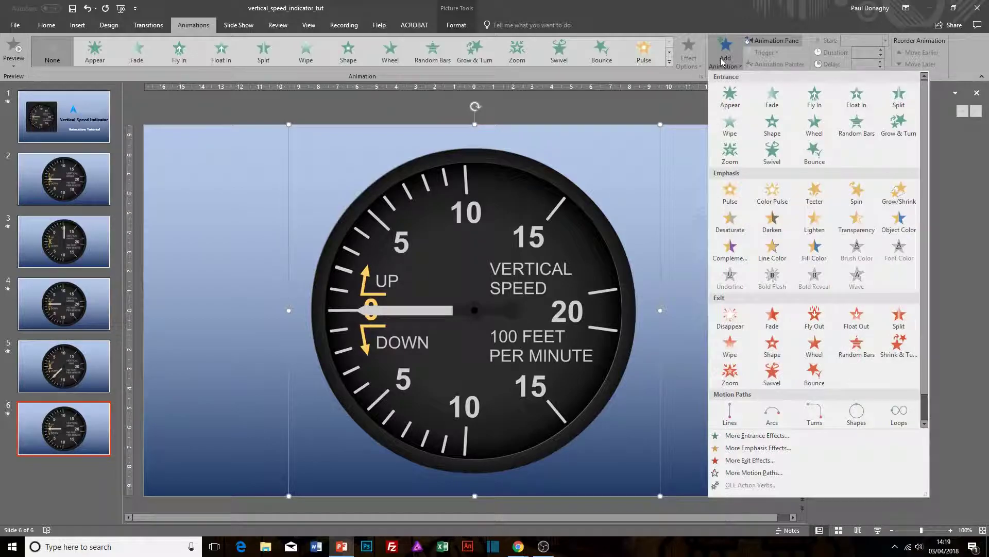
{"action": "left_click", "coordinate": [855, 195]}
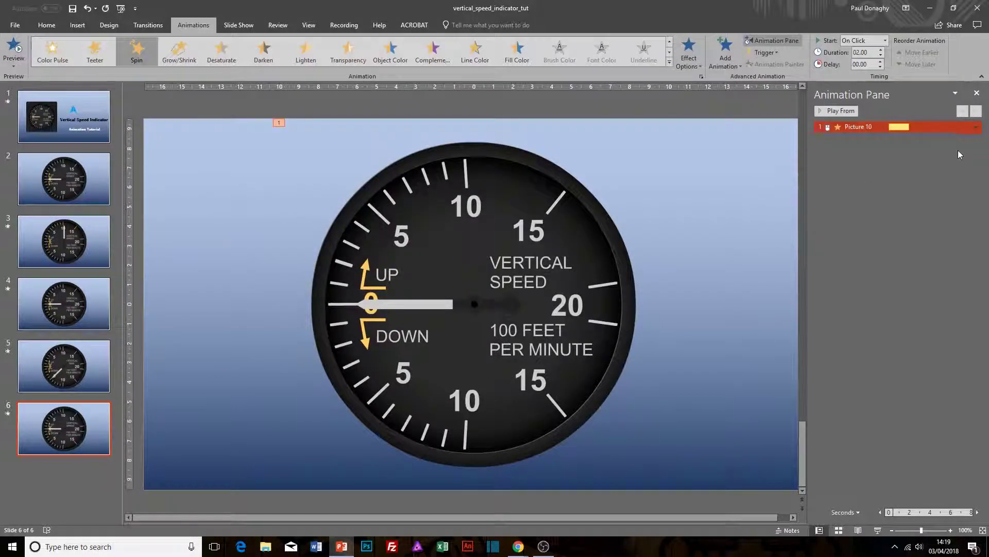
In the pointer's Spin effect options, set a smooth start of 0.96 sec and a smooth end of 1 sec
{"action": "left_click", "coordinate": [976, 129]}
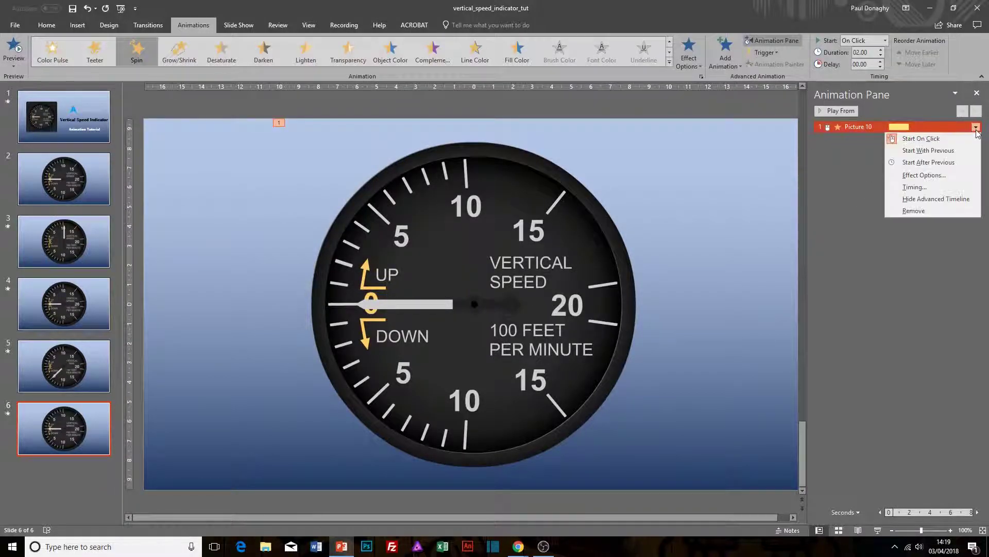
{"action": "left_click", "coordinate": [924, 177]}
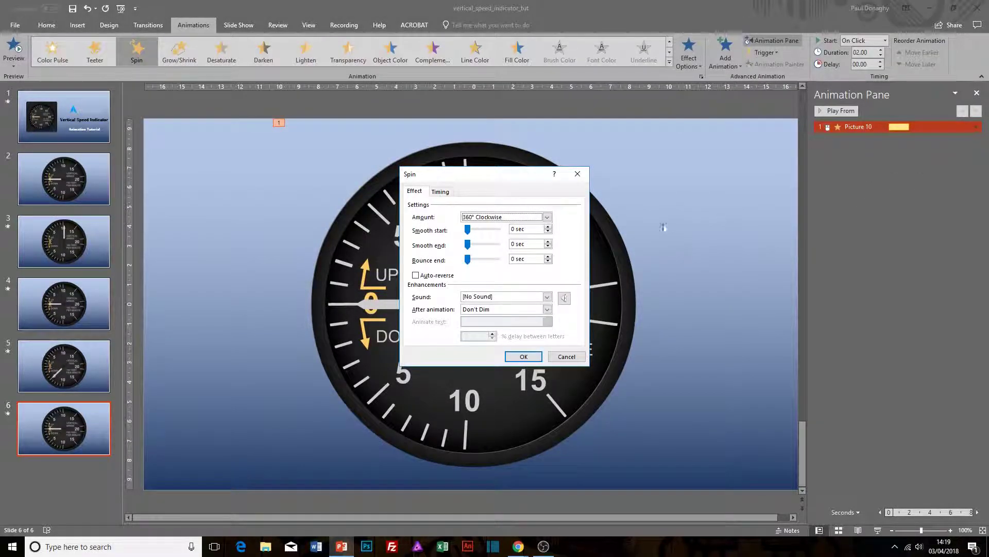
{"action": "mouse_move", "coordinate": [521, 179]}
{"action": "left_mouse_down"}
{"action": "mouse_move", "coordinate": [673, 176]}
{"action": "mouse_move", "coordinate": [729, 154]}
{"action": "left_mouse_up"}
{"action": "left_click_drag", "start_coordinate": [676, 204], "coordinate": [691, 221]}
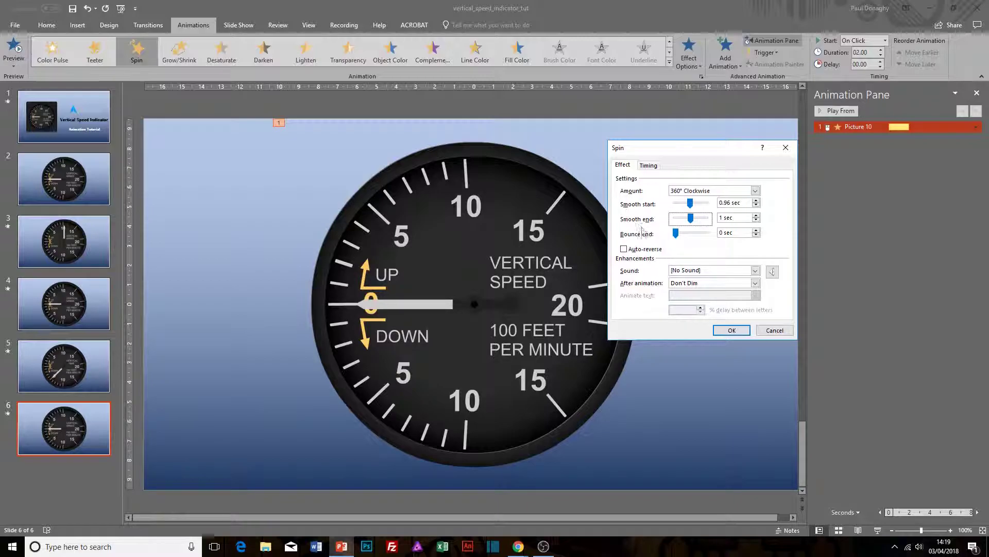
Set the pointer's Spin amount to 45° clockwise, enable Auto-reverse, and apply the effect options
{"action": "left_click", "coordinate": [755, 191]}
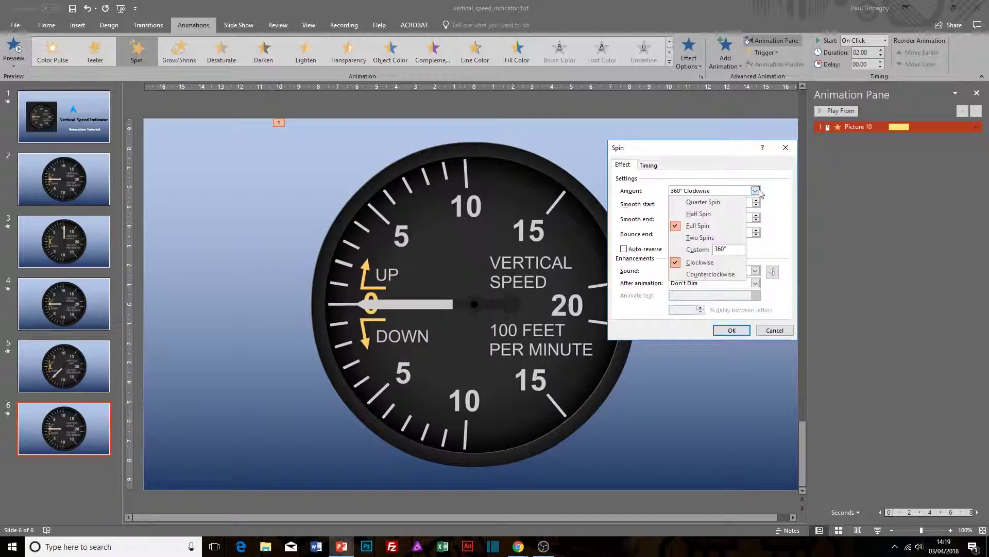
{"action": "left_click", "coordinate": [715, 250]}
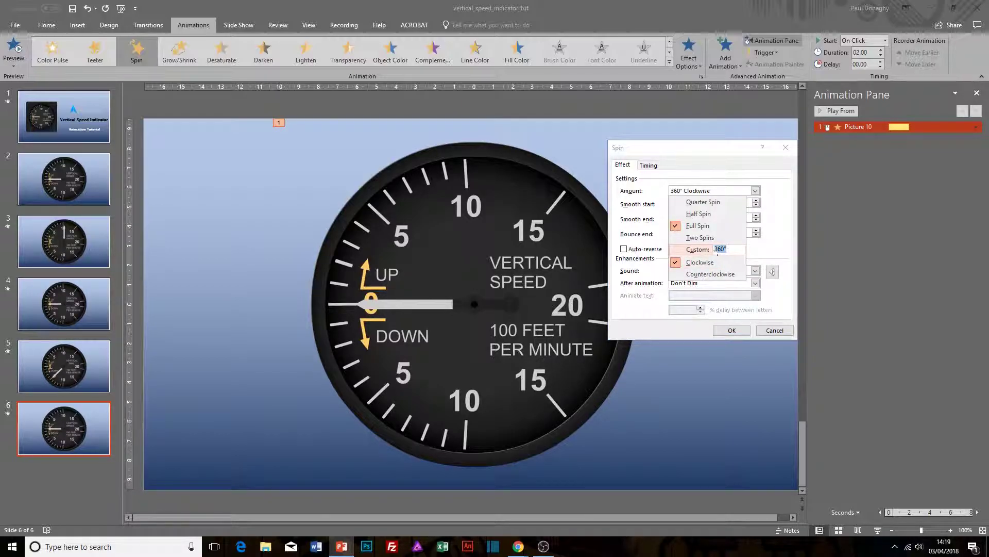
{"action": "key", "text": "Return"}
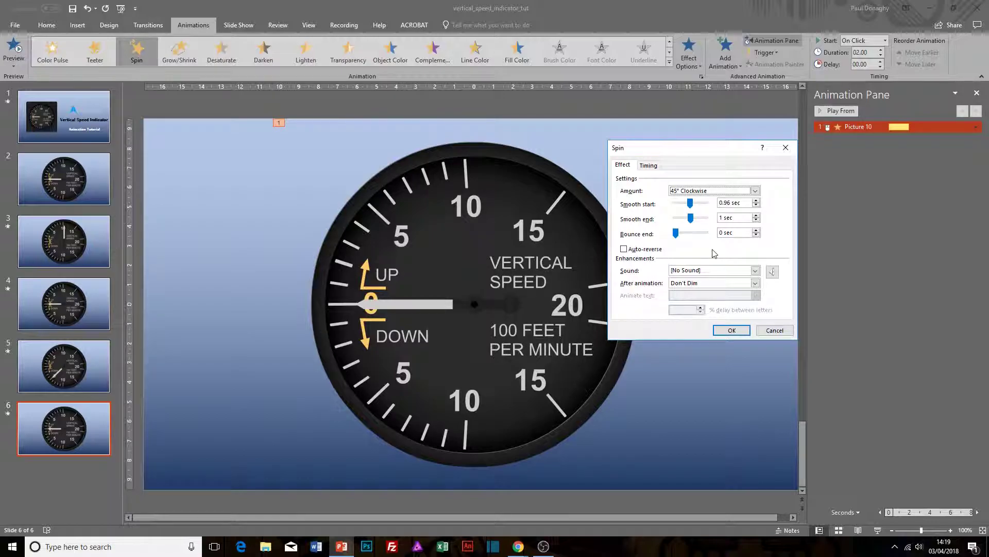
{"action": "left_click", "coordinate": [624, 250]}
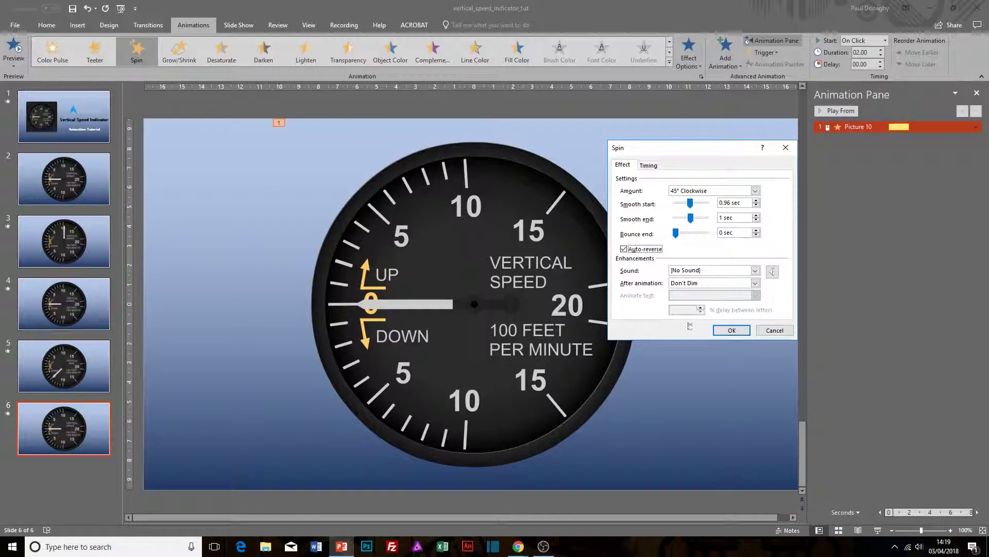
{"action": "left_click", "coordinate": [731, 330]}
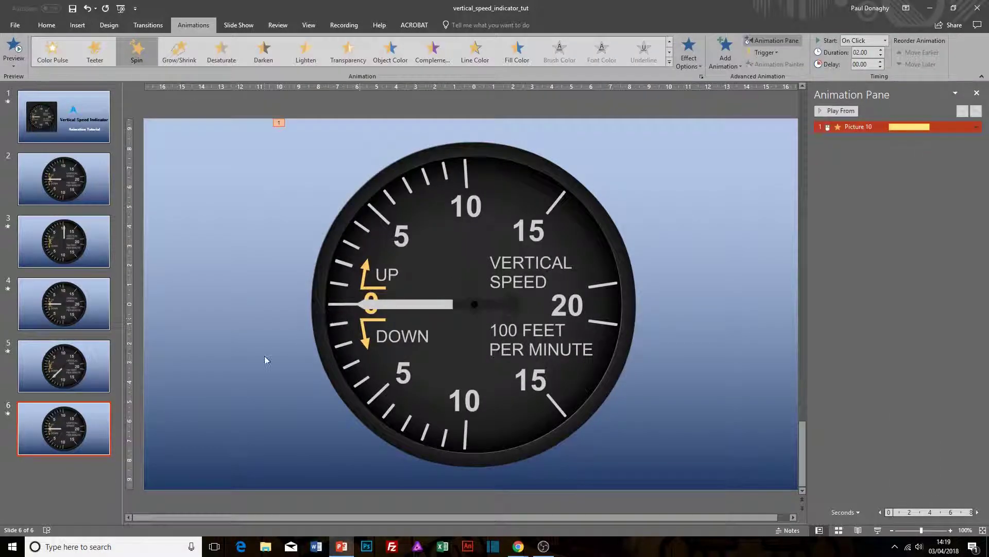
Add a second Spin emphasis animation to the pointer picture on slide 6
{"action": "left_click", "coordinate": [451, 301]}
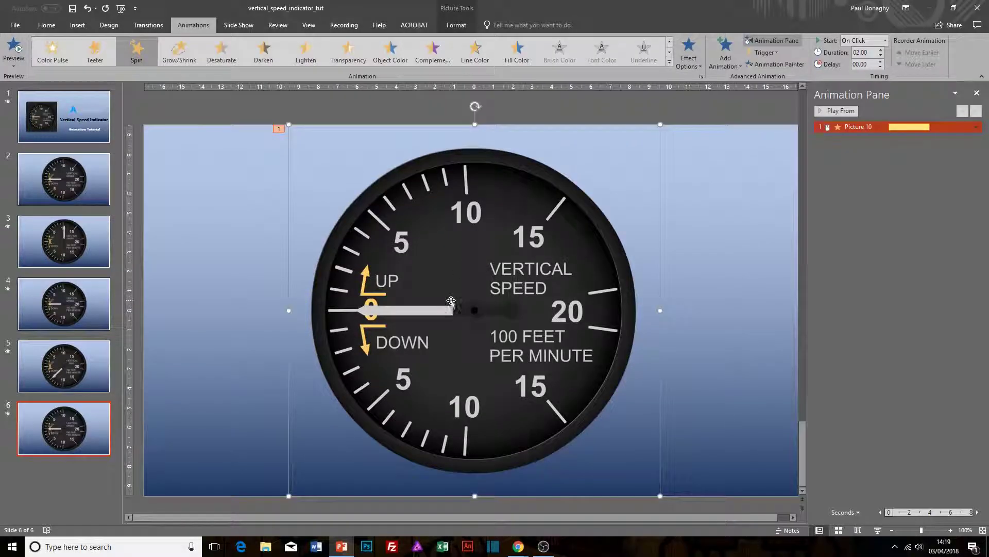
{"action": "left_click", "coordinate": [726, 55]}
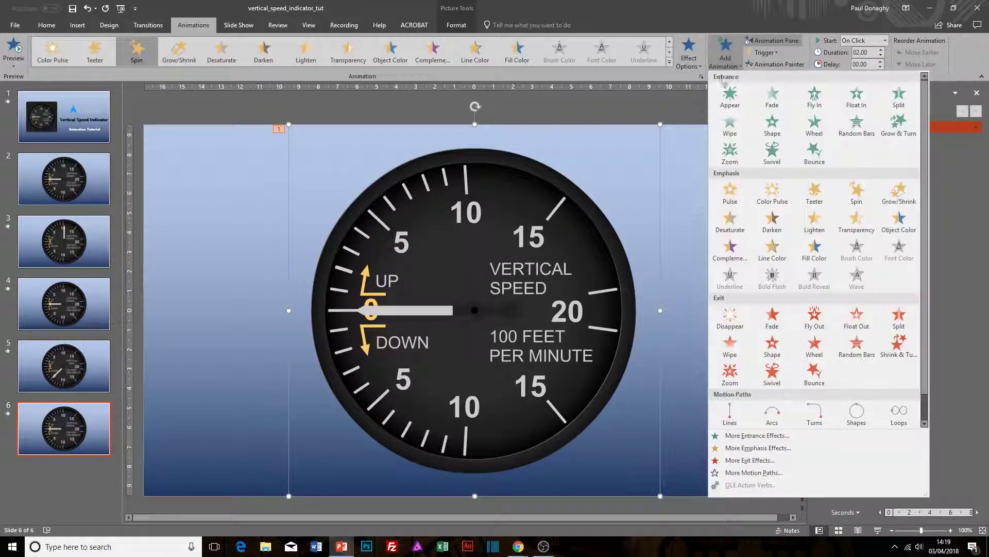
{"action": "left_click", "coordinate": [855, 192]}
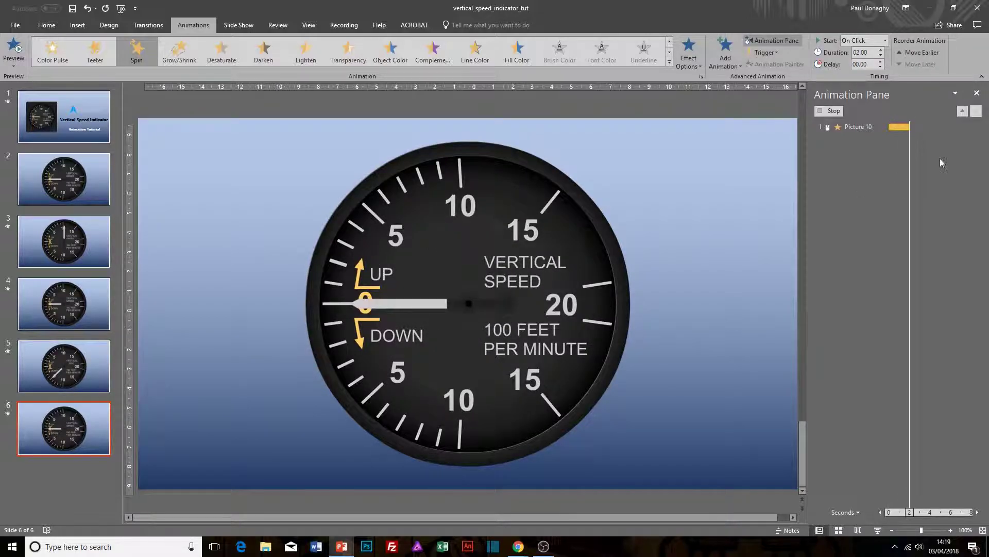
In the second Spin's effect options, set a smooth start of 0.96 sec and a smooth end of 0.9 sec
{"action": "left_click", "coordinate": [975, 138]}
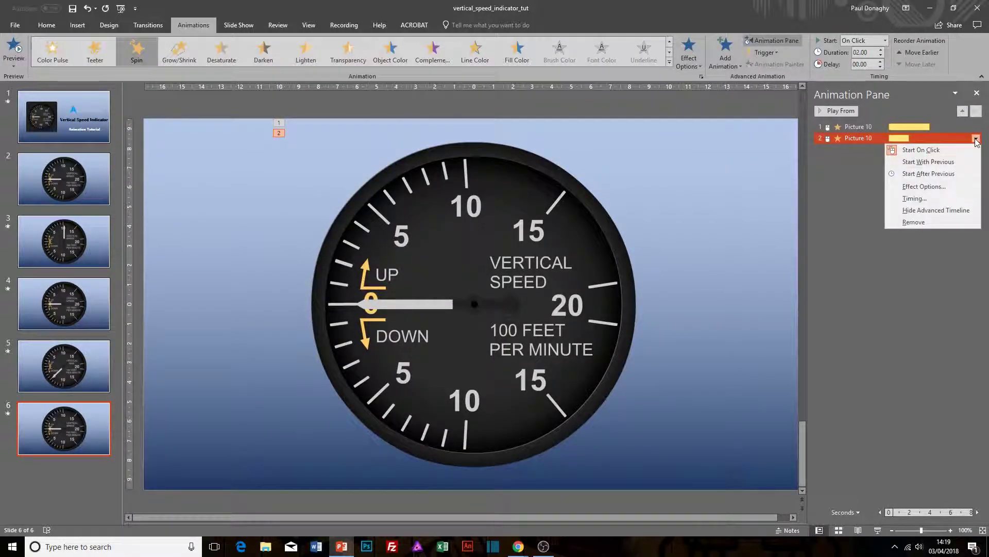
{"action": "left_click", "coordinate": [908, 187]}
{"action": "left_click_drag", "start_coordinate": [676, 204], "coordinate": [690, 220]}
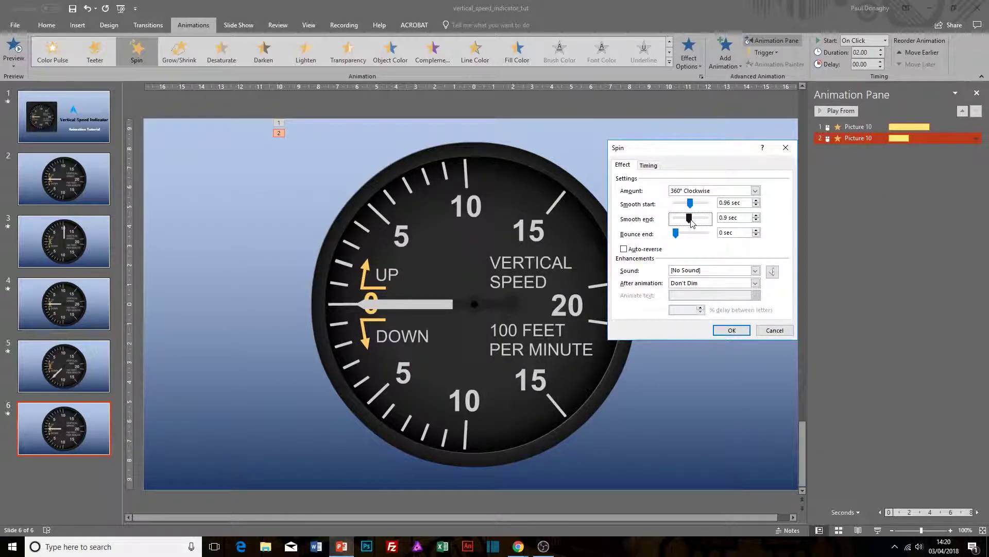
Change the second Spin's direction to counterclockwise and set its custom amount to 85°
{"action": "left_click", "coordinate": [756, 191]}
{"action": "left_click", "coordinate": [725, 273]}
{"action": "left_click", "coordinate": [755, 190]}
{"action": "left_click", "coordinate": [716, 249]}
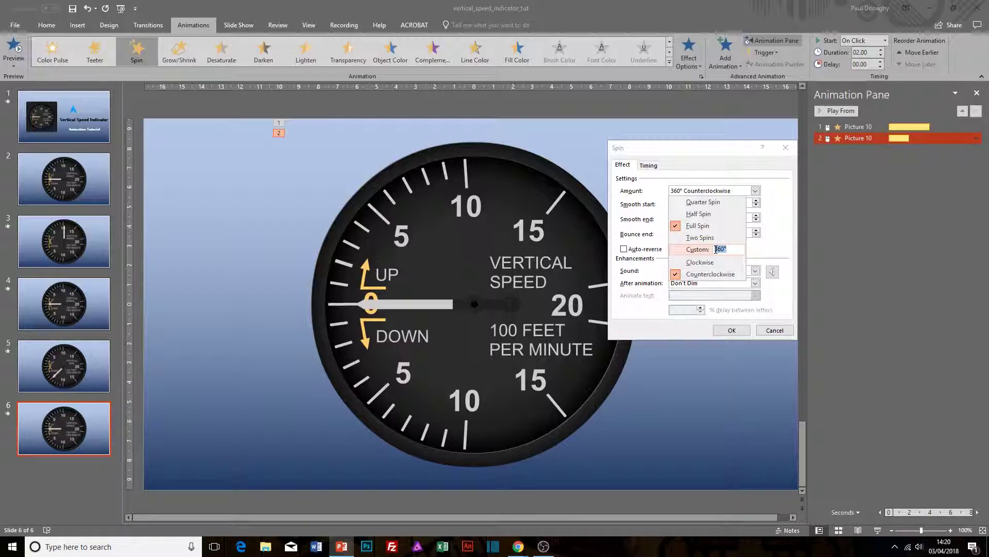
{"action": "type", "text": "85"}
{"action": "key", "text": "Return"}
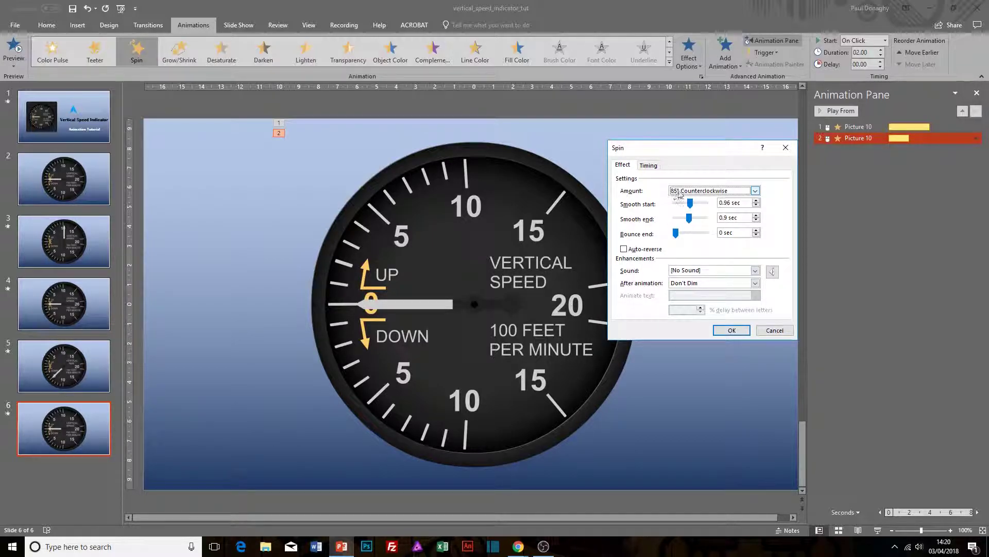
Set the second Spin's duration to 3 seconds (Slow) and apply the effect options
{"action": "left_click", "coordinate": [648, 165]}
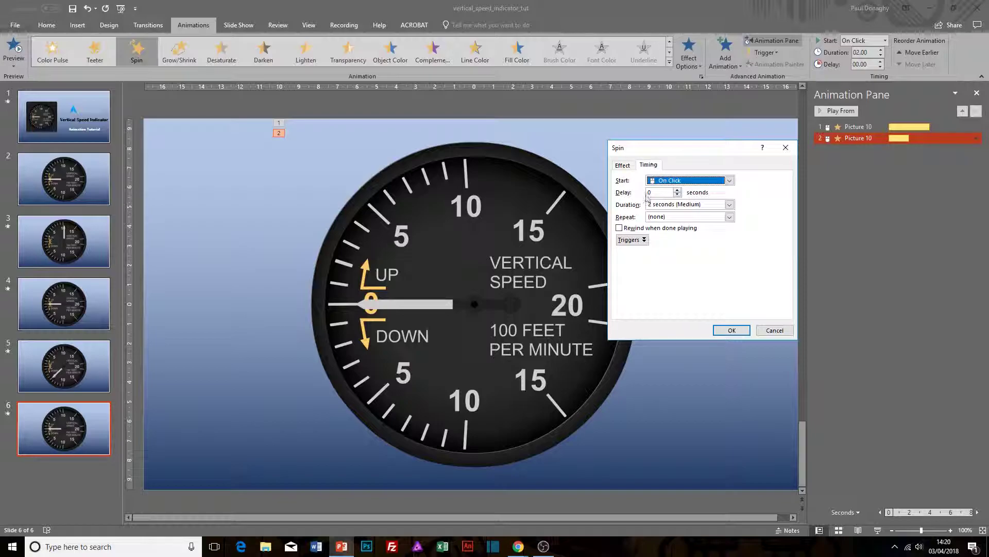
{"action": "left_click", "coordinate": [729, 204]}
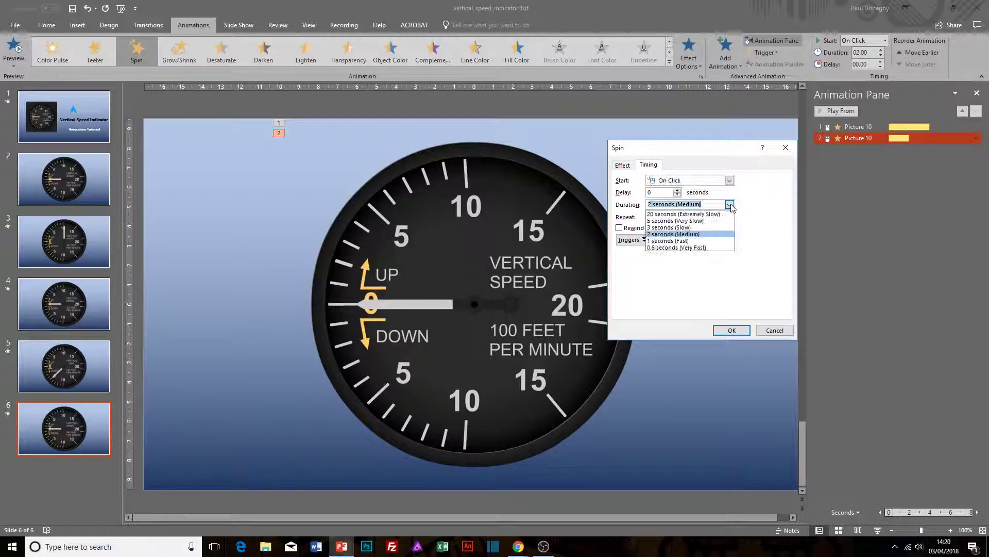
{"action": "left_click", "coordinate": [664, 230]}
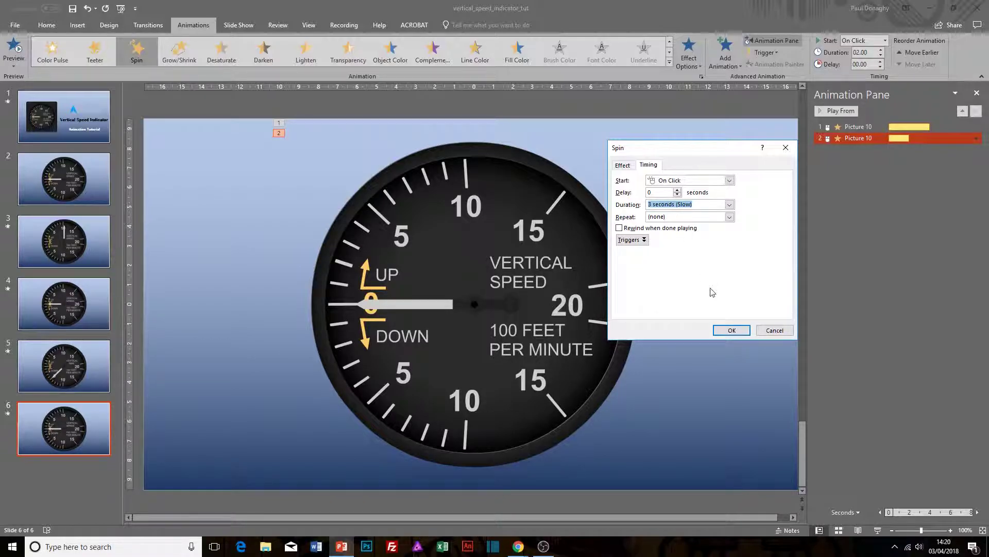
{"action": "left_click", "coordinate": [731, 331]}
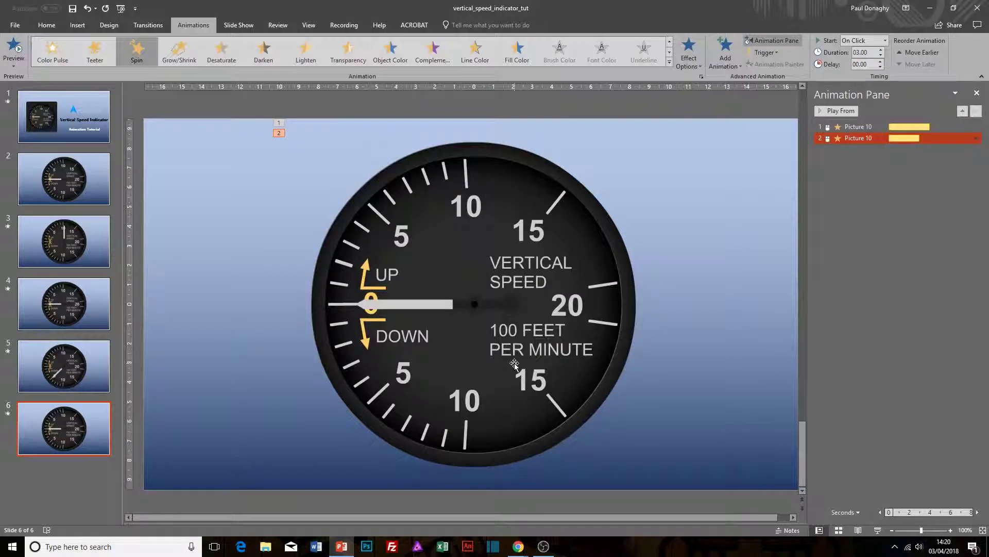
Play the slide show from slide 6 to check the pointer's two Spin animations, and exit it
{"action": "key", "text": "shift+F5"}
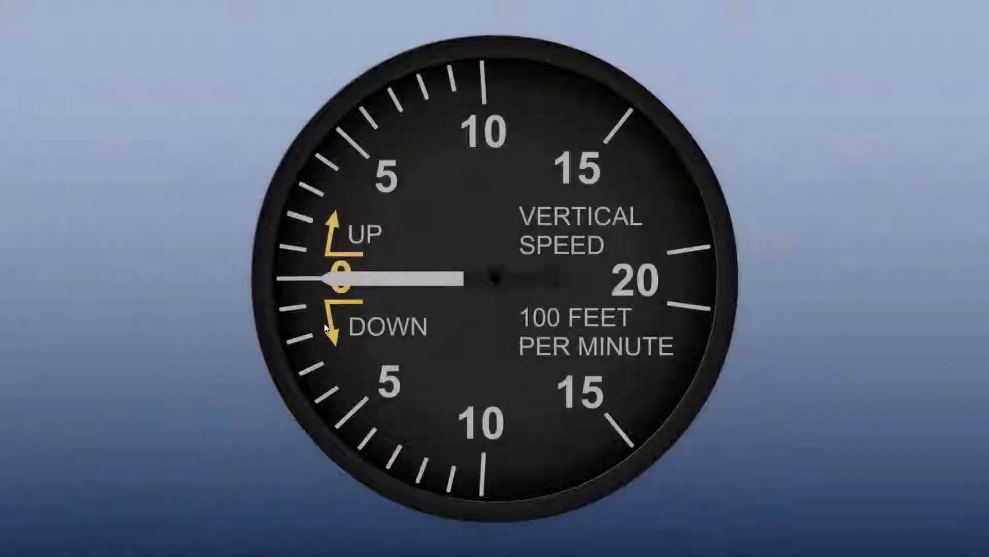
{"action": "left_click", "coordinate": [171, 329]}
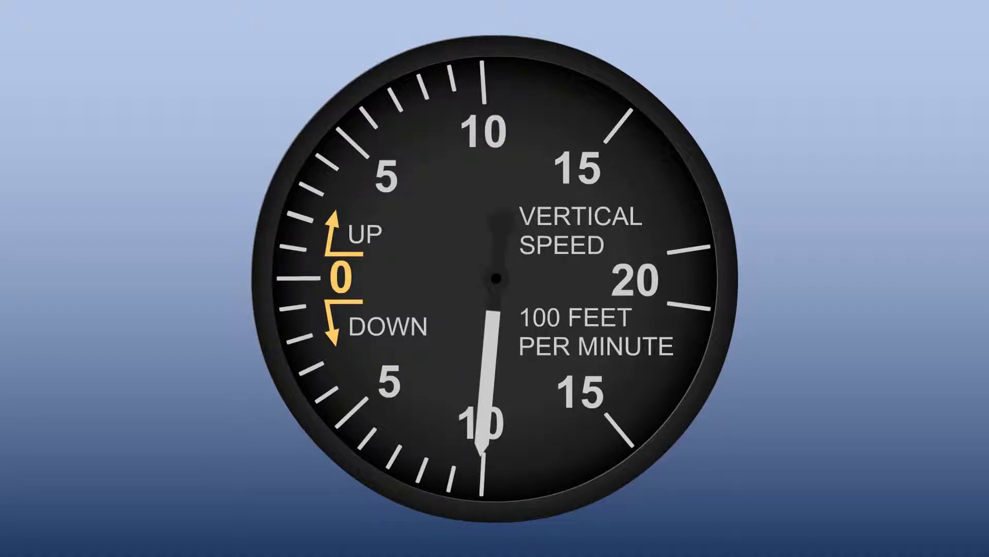
{"action": "key", "text": "Escape"}
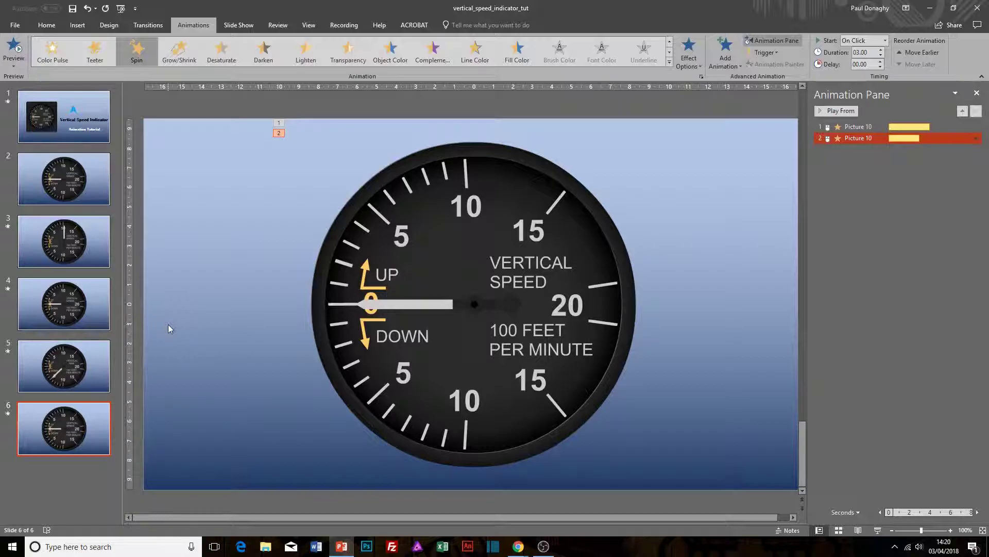